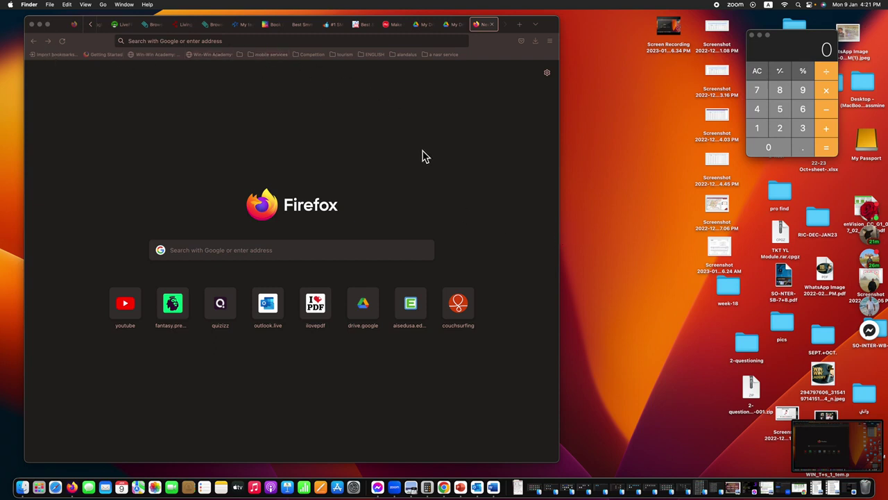
Step: Load the Google homepage from the browser address bar
{"action": "left_click", "coordinate": [306, 252]}
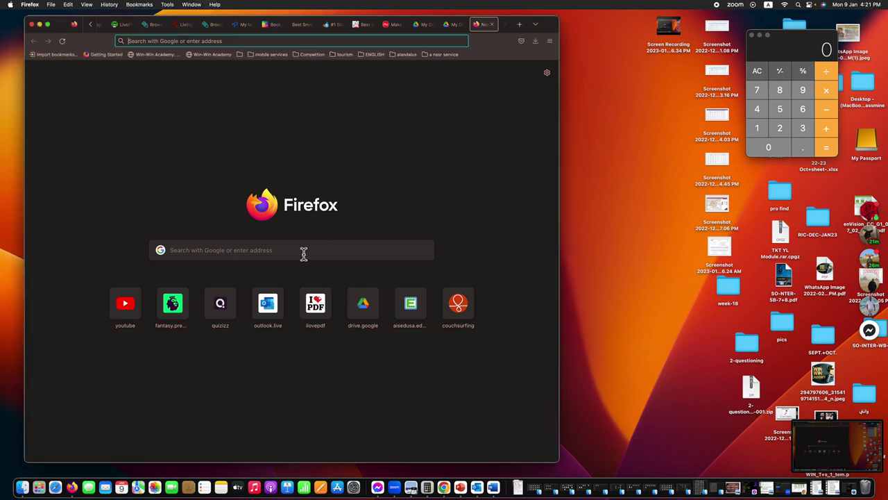
{"action": "type", "text": "google.com/"}
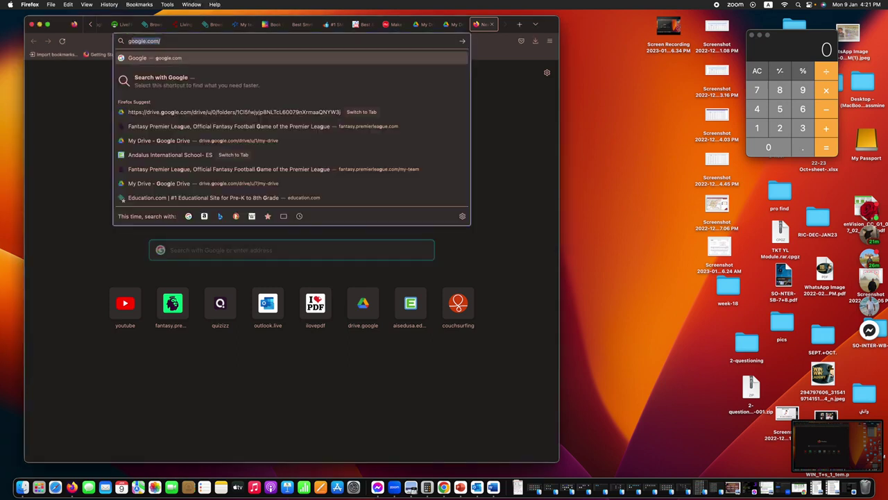
{"action": "key", "text": "Return"}
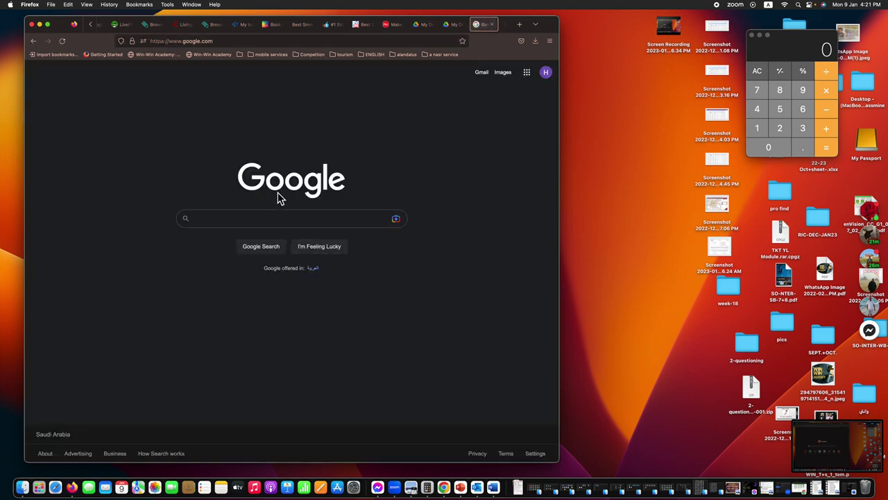
Step: Check which Google account is signed in, then open Google Drive from the apps grid
{"action": "left_click", "coordinate": [546, 74]}
{"action": "left_click", "coordinate": [362, 359]}
{"action": "left_click", "coordinate": [529, 75]}
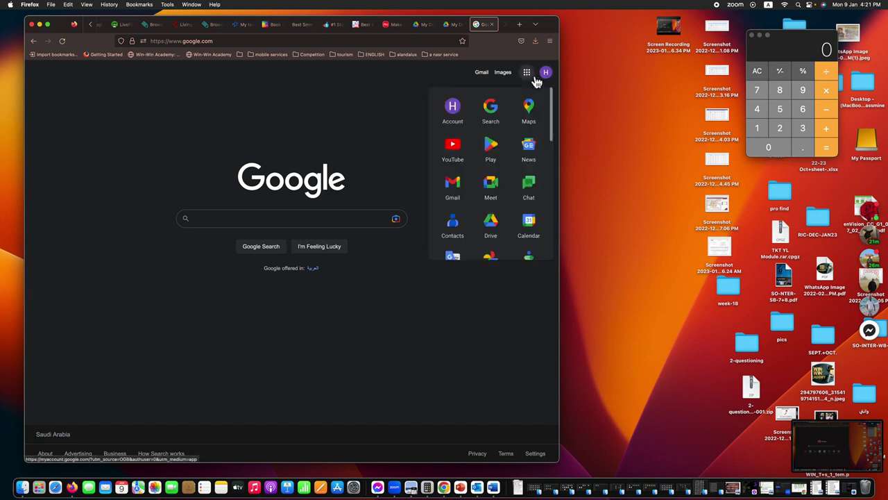
{"action": "scroll", "coordinate": [506, 168], "scroll_direction": "down", "scroll_amount": 2}
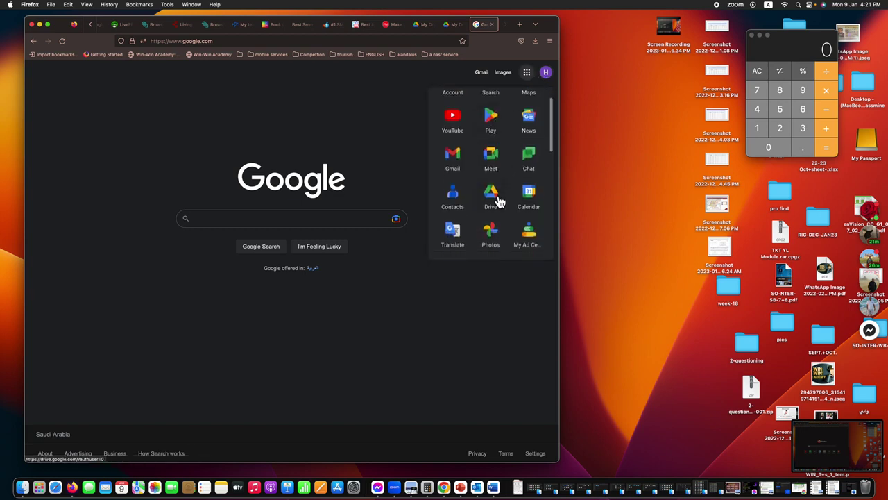
{"action": "left_click", "coordinate": [493, 200]}
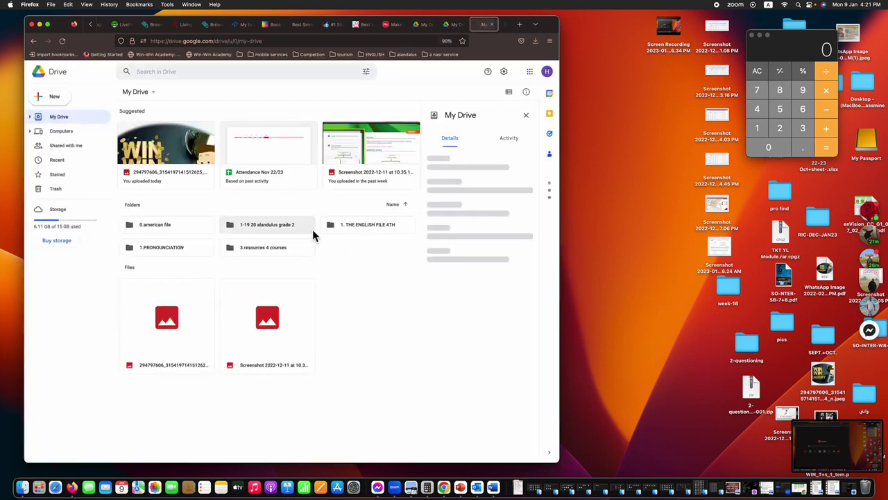
Step: Move the WIN WIN image file in My Drive to the trash, then return to the desktop view
{"action": "right_click", "coordinate": [186, 336]}
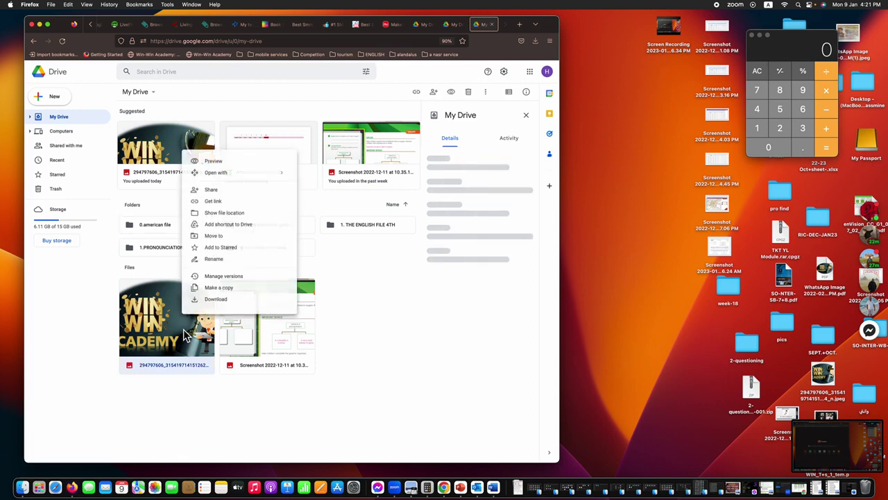
{"action": "left_click", "coordinate": [204, 316]}
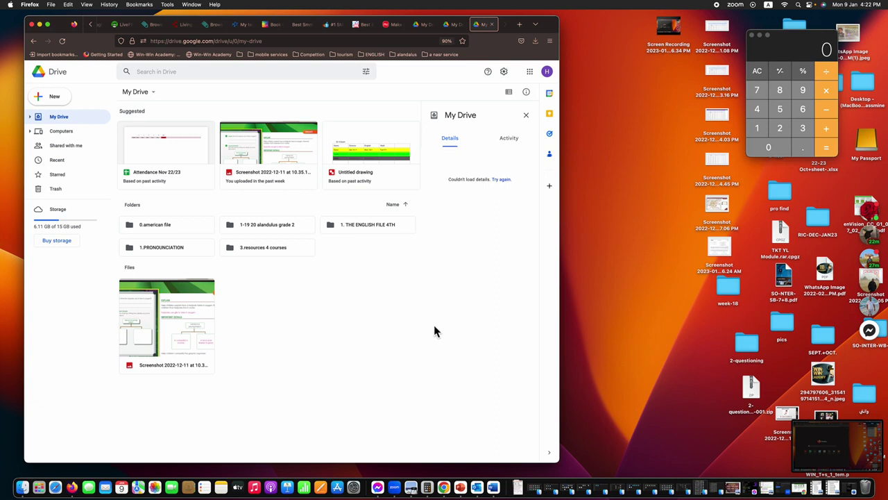
{"action": "key", "text": "ctrl+Up"}
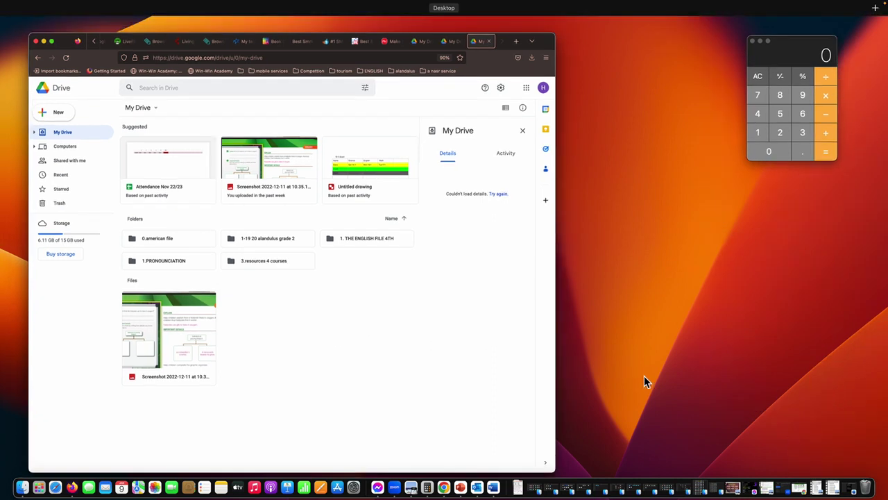
{"action": "left_click", "coordinate": [614, 369]}
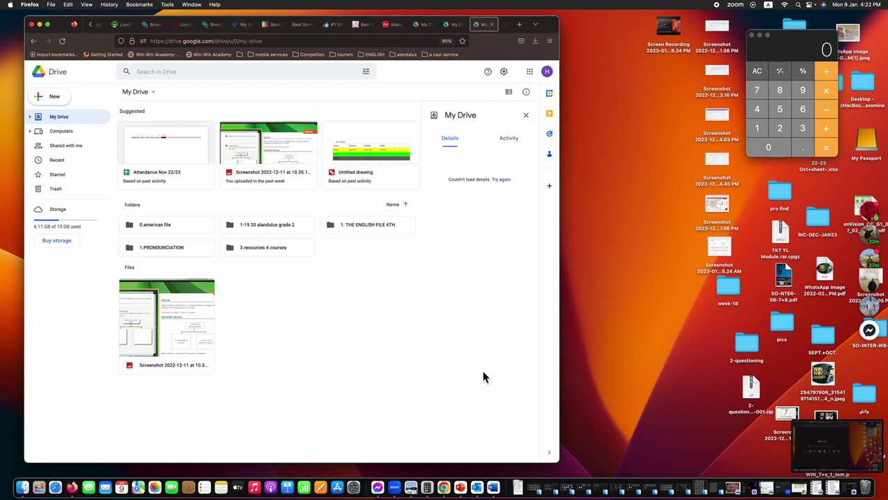
Step: Drag the WIN WIN jpeg from the desktop into My Drive and dismiss the upload-complete notice
{"action": "left_click", "coordinate": [824, 374]}
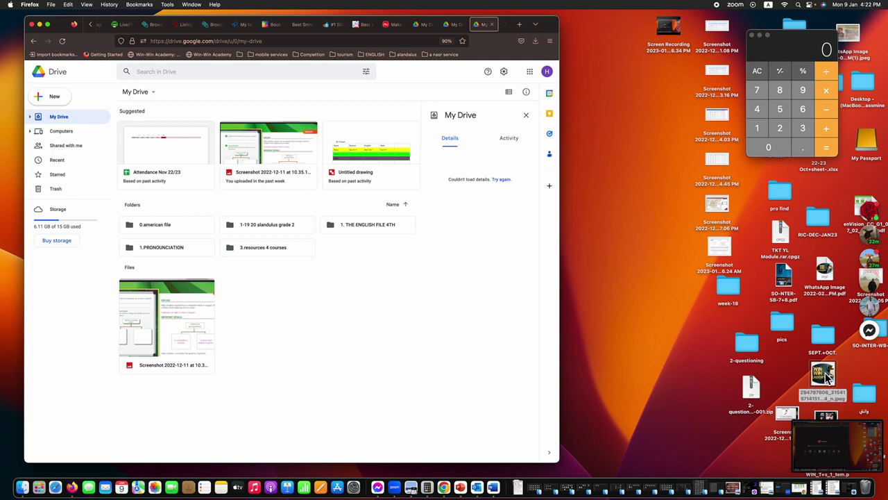
{"action": "left_click_drag", "start_coordinate": [826, 375], "coordinate": [317, 335]}
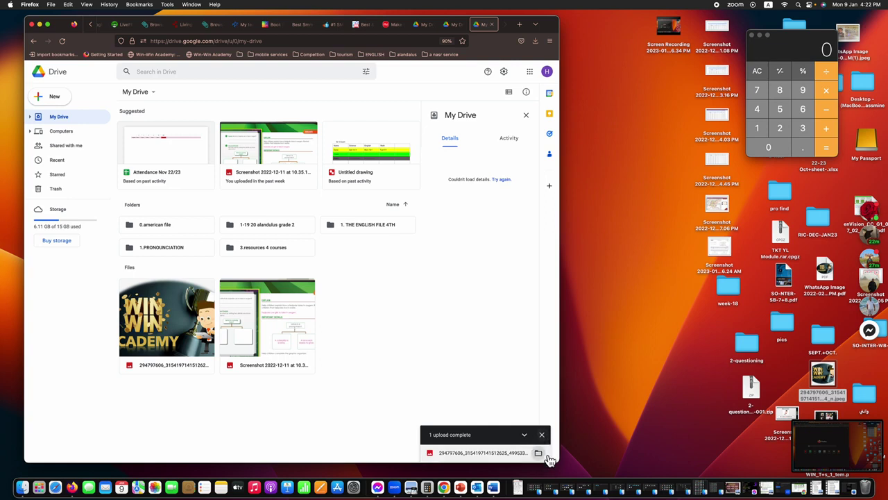
{"action": "left_click", "coordinate": [542, 434]}
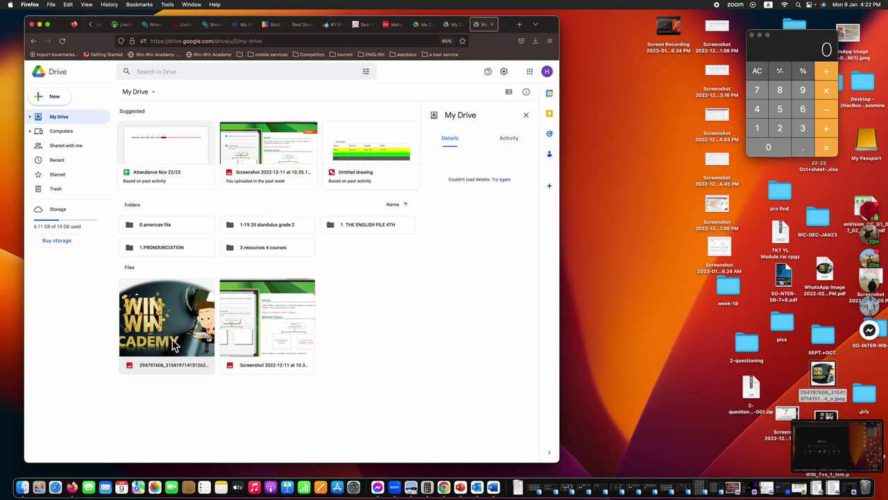
{"action": "right_click", "coordinate": [173, 345]}
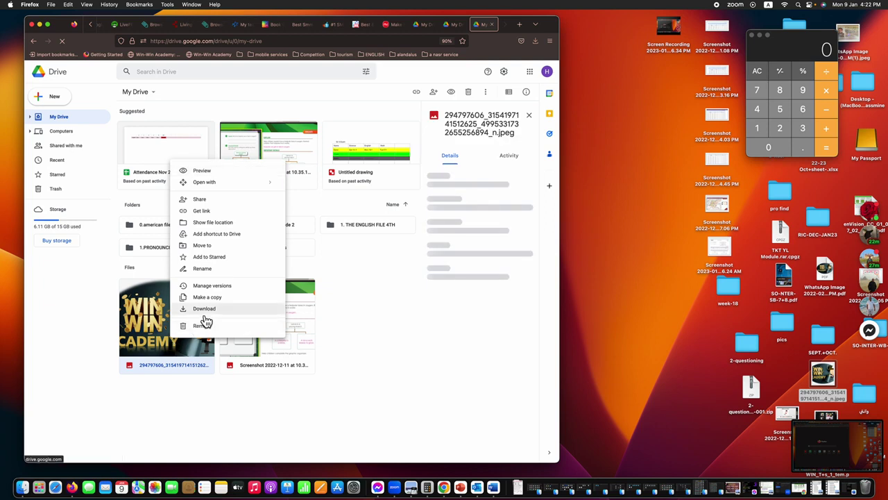
Step: Share the WIN WIN image as Viewer with anyone who has the link, and copy its link
{"action": "left_click", "coordinate": [215, 212]}
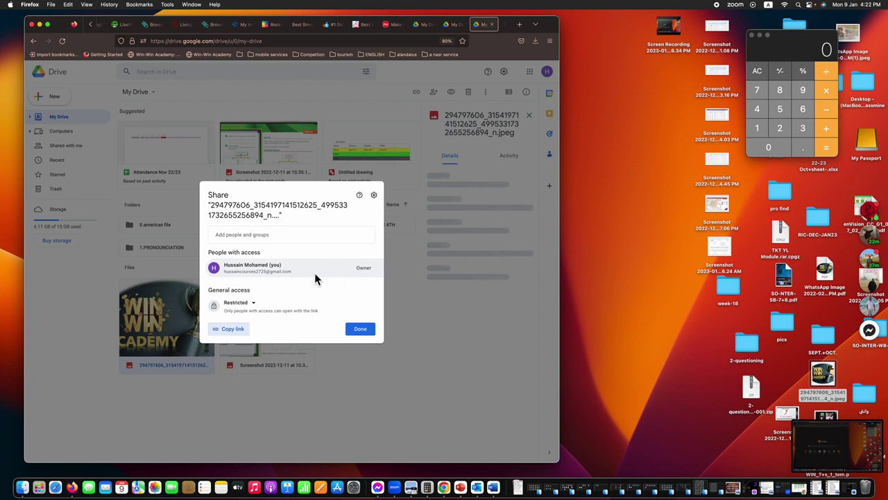
{"action": "left_click", "coordinate": [251, 304]}
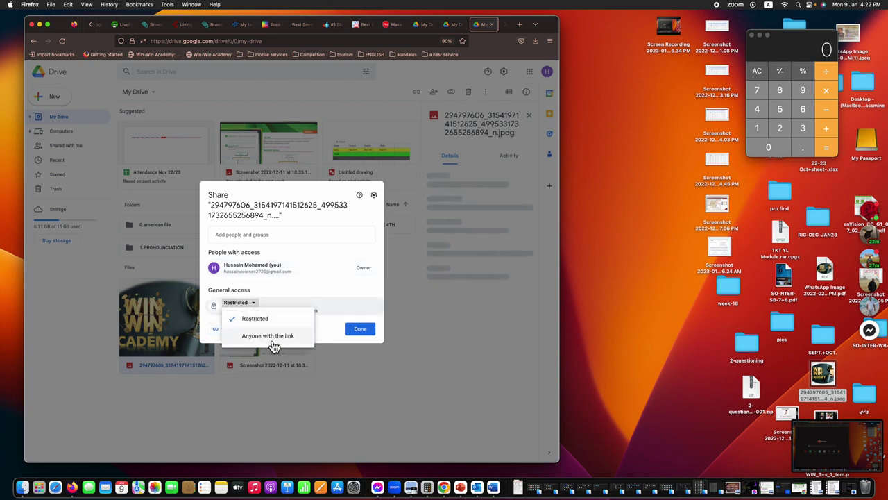
{"action": "left_click", "coordinate": [272, 337]}
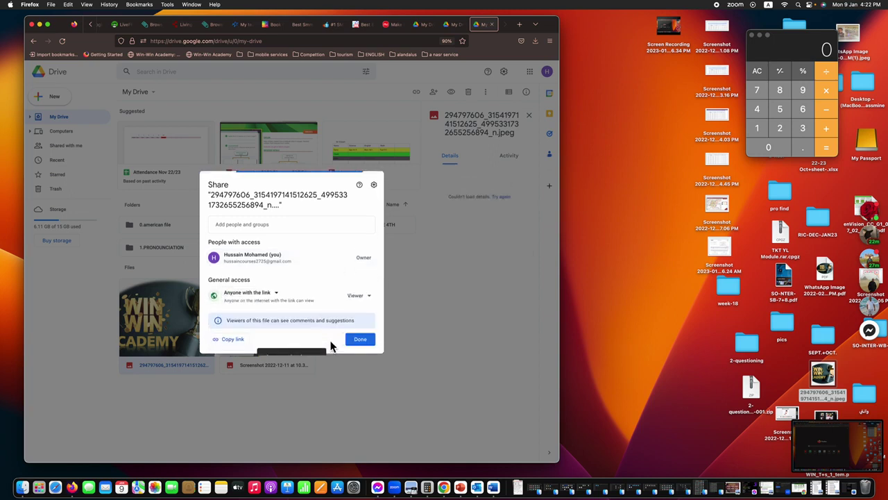
{"action": "left_click", "coordinate": [235, 342]}
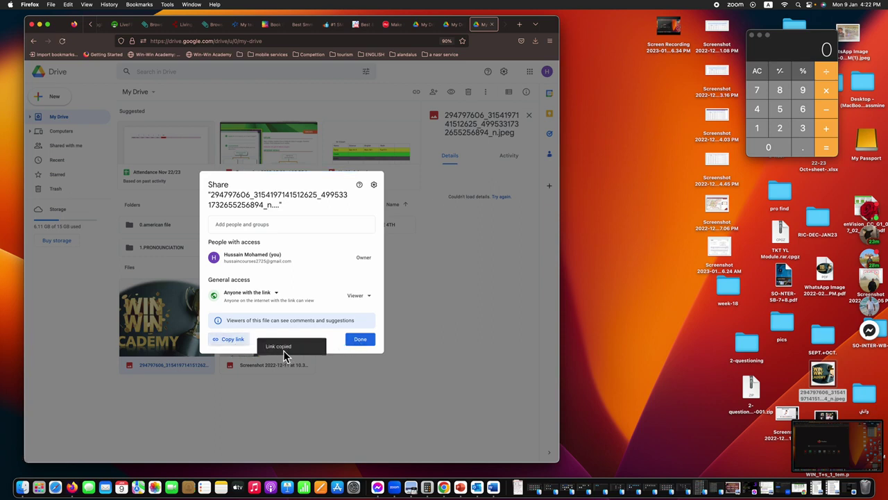
{"action": "left_click", "coordinate": [361, 339]}
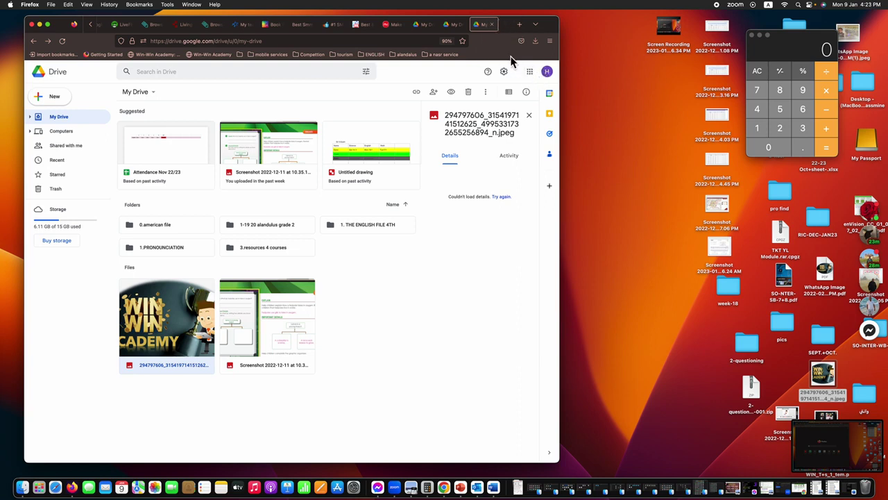
Step: Switch to the academy's Google account and open its Drive
{"action": "left_click", "coordinate": [547, 73]}
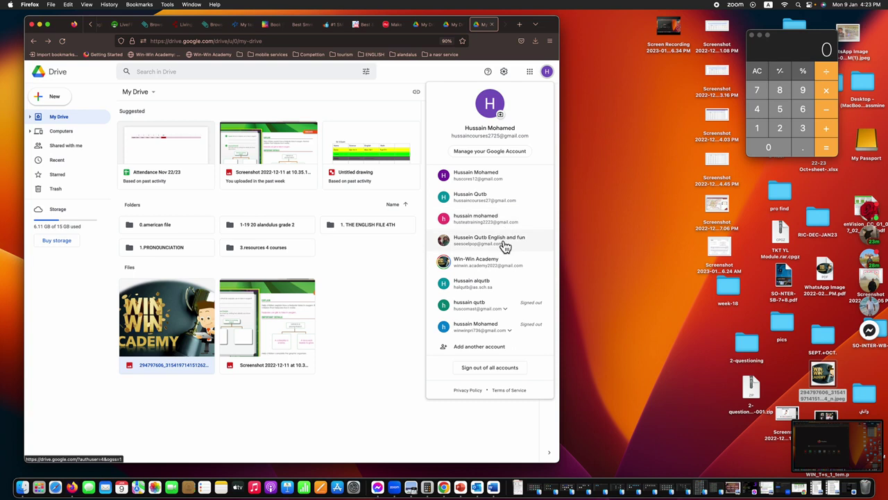
{"action": "left_click", "coordinate": [497, 266]}
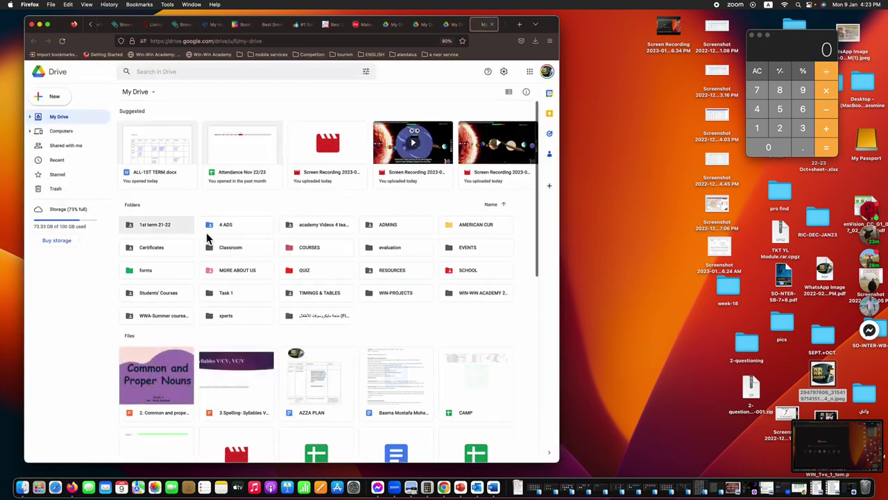
{"action": "left_click", "coordinate": [530, 71]}
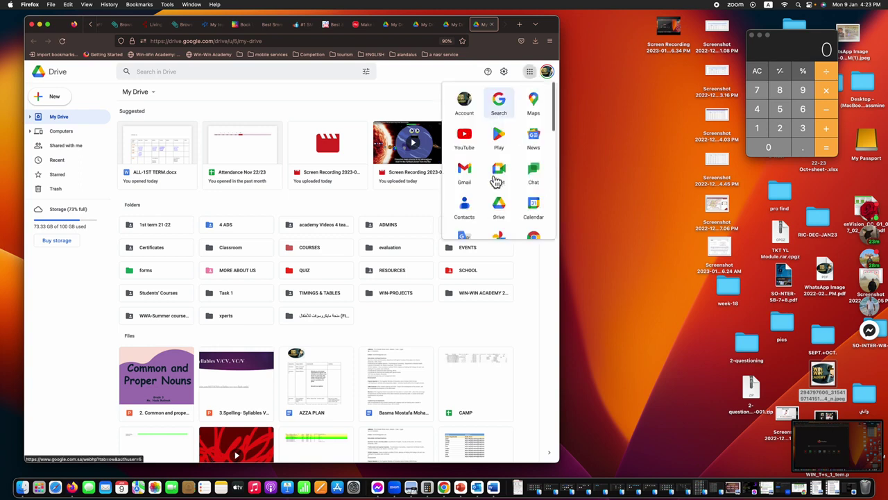
{"action": "left_click", "coordinate": [497, 209]}
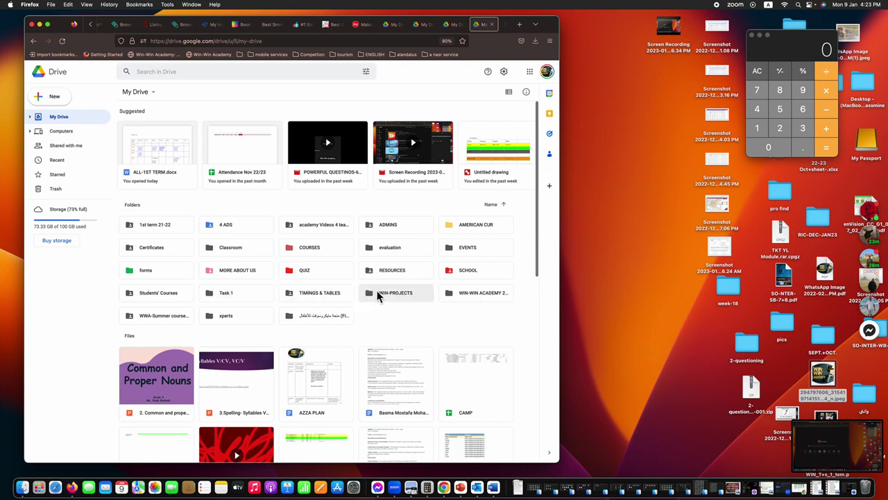
Step: Open Google Classroom in a new tab from the apps grid
{"action": "left_click", "coordinate": [530, 73]}
{"action": "scroll", "coordinate": [504, 196], "scroll_direction": "down", "scroll_amount": 2}
{"action": "scroll", "coordinate": [501, 197], "scroll_direction": "down", "scroll_amount": 3}
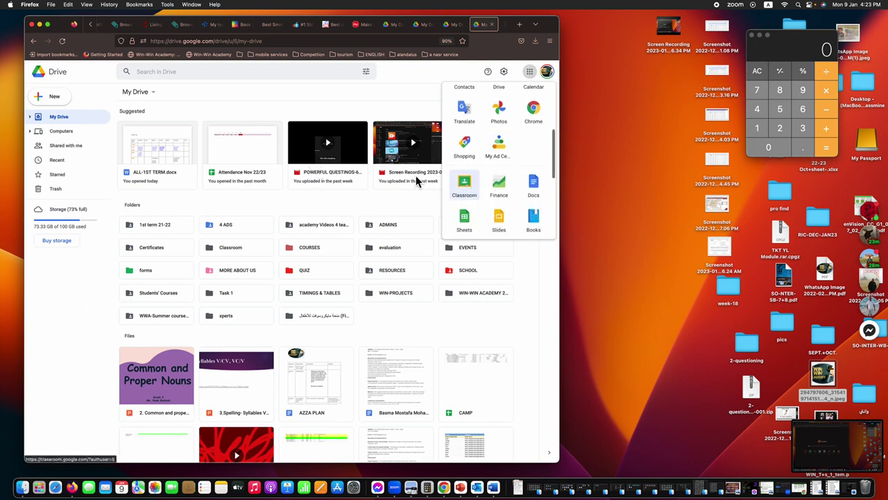
{"action": "left_click", "coordinate": [464, 186]}
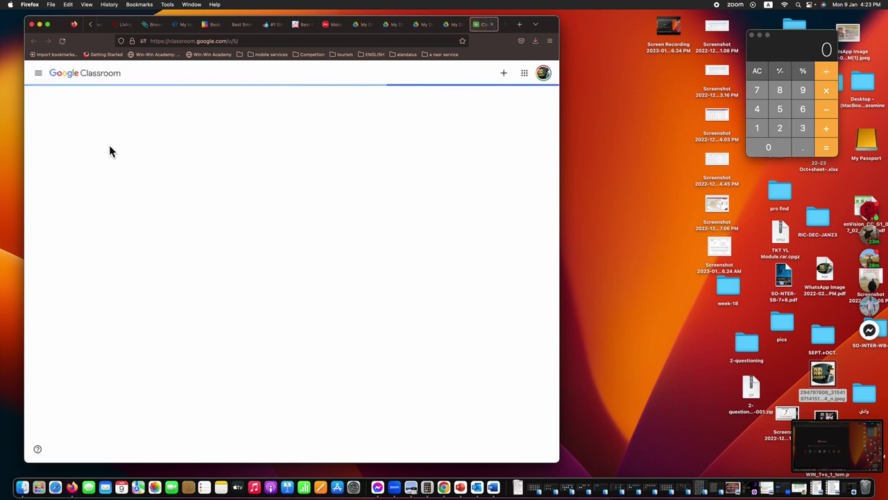
Step: Open the RIC-3-DEC+JAN23 class's Classwork and go to the session 5 topic
{"action": "left_click", "coordinate": [96, 137]}
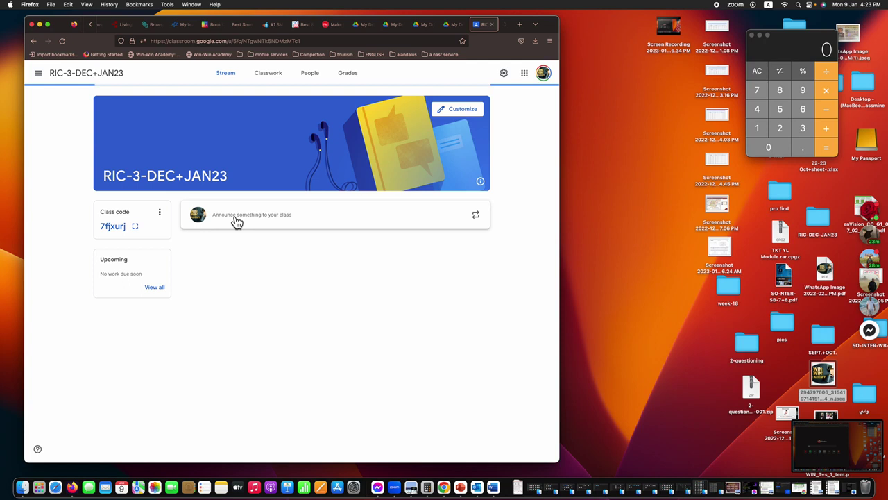
{"action": "left_click", "coordinate": [270, 74]}
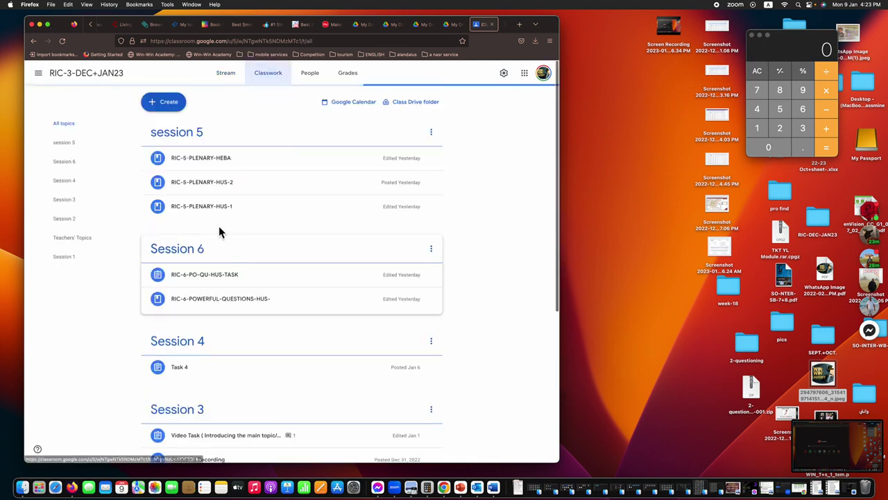
{"action": "scroll", "coordinate": [277, 299], "scroll_direction": "down", "scroll_amount": 1}
{"action": "scroll", "coordinate": [276, 299], "scroll_direction": "down", "scroll_amount": 5}
{"action": "scroll", "coordinate": [187, 280], "scroll_direction": "up", "scroll_amount": 5}
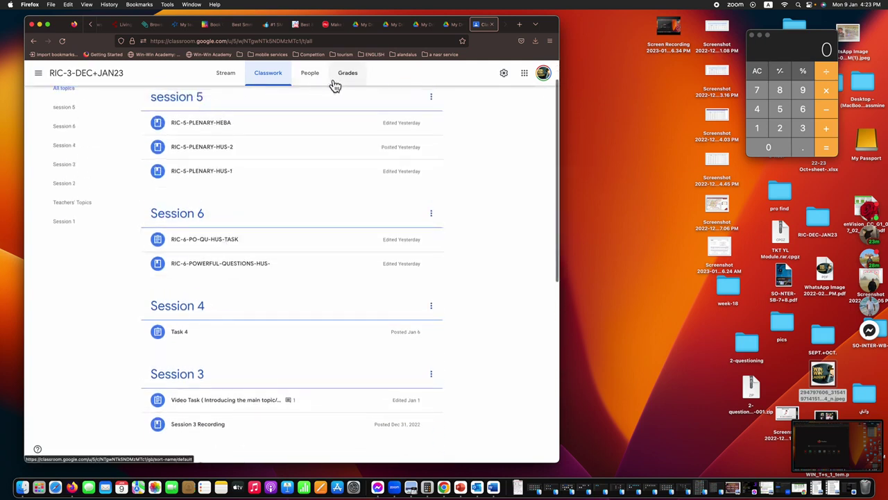
{"action": "left_click", "coordinate": [205, 104]}
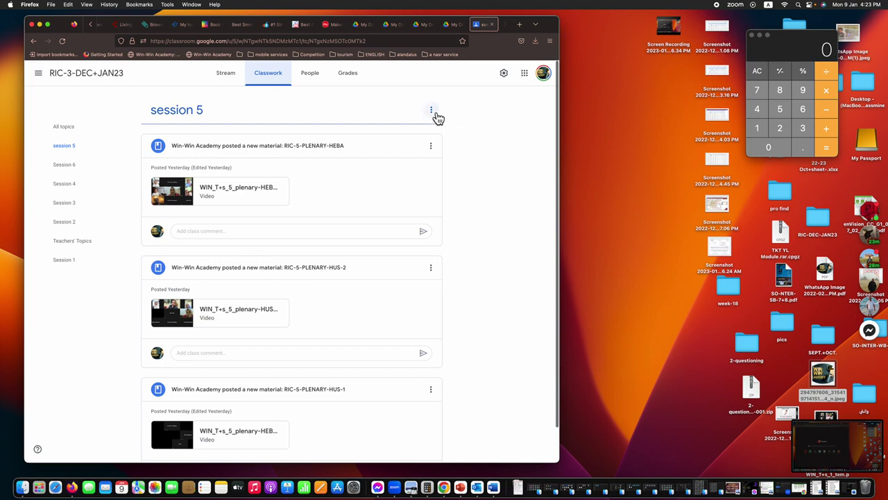
Step: Start a class comment on the RIC-5-PLENARY-HUS-1 material
{"action": "left_click", "coordinate": [431, 111]}
{"action": "left_click", "coordinate": [469, 142]}
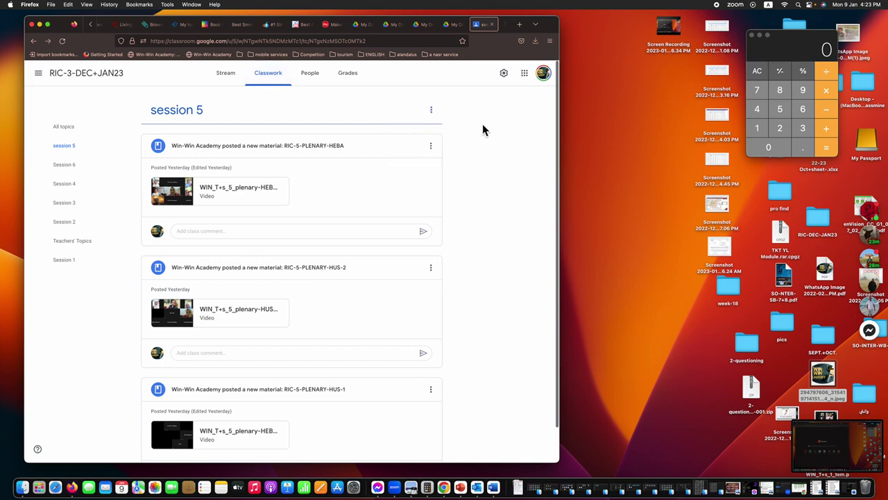
{"action": "scroll", "coordinate": [361, 232], "scroll_direction": "down", "scroll_amount": 2}
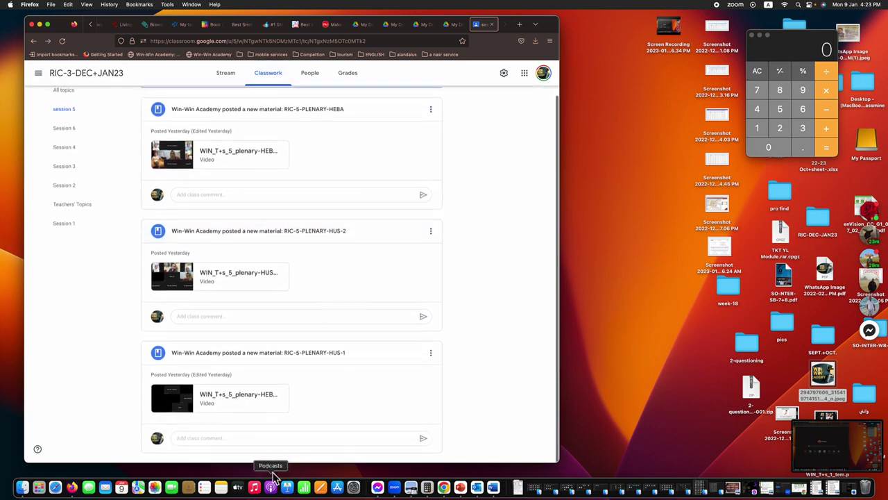
{"action": "left_click", "coordinate": [266, 438]}
Step: Paste the copied Drive share link into the comment and post it
{"action": "left_click", "coordinate": [424, 441]}
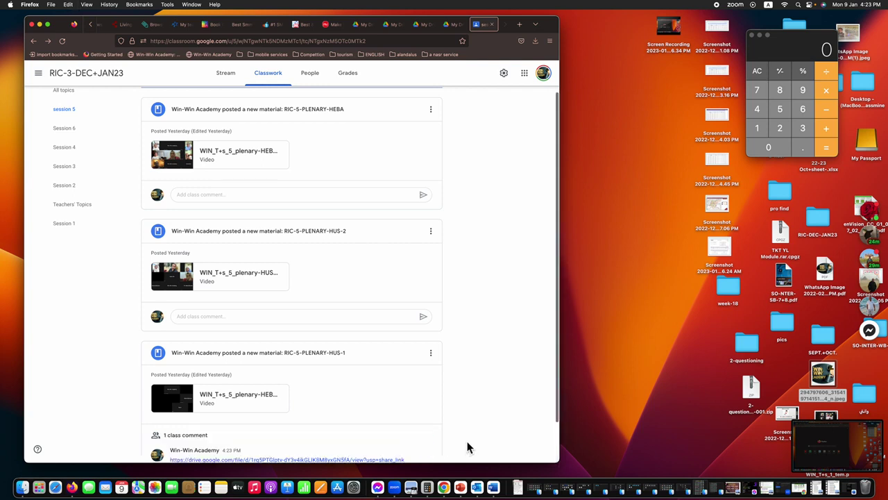
{"action": "scroll", "coordinate": [467, 441], "scroll_direction": "down", "scroll_amount": 2}
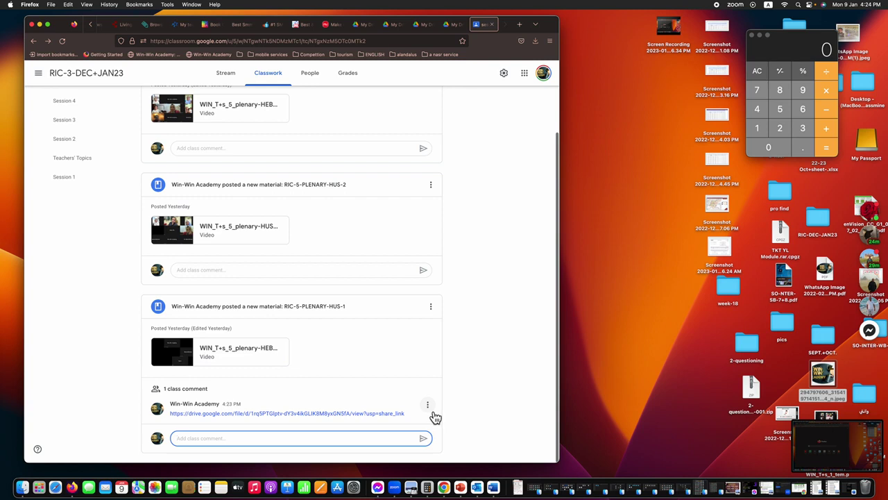
Step: Verify the posted link opens the Win-Win image, then delete that class comment
{"action": "left_click", "coordinate": [381, 413]}
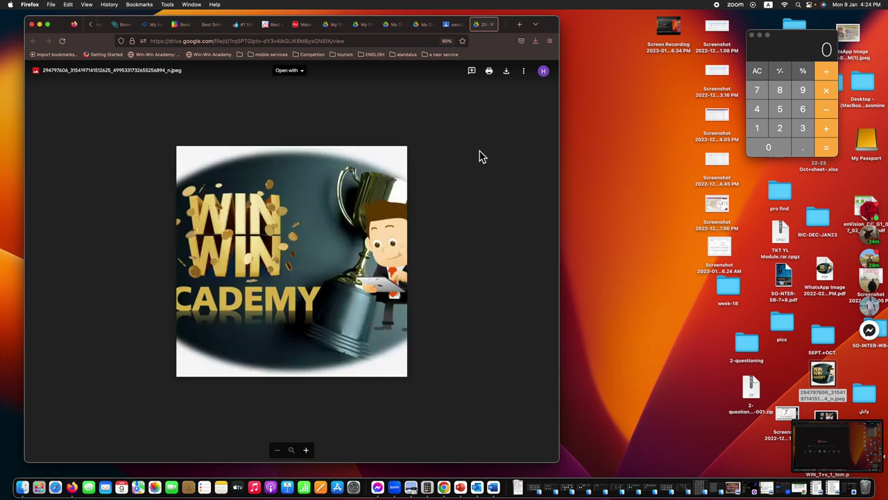
{"action": "left_click", "coordinate": [493, 28]}
{"action": "left_click", "coordinate": [431, 412]}
{"action": "left_click", "coordinate": [398, 434]}
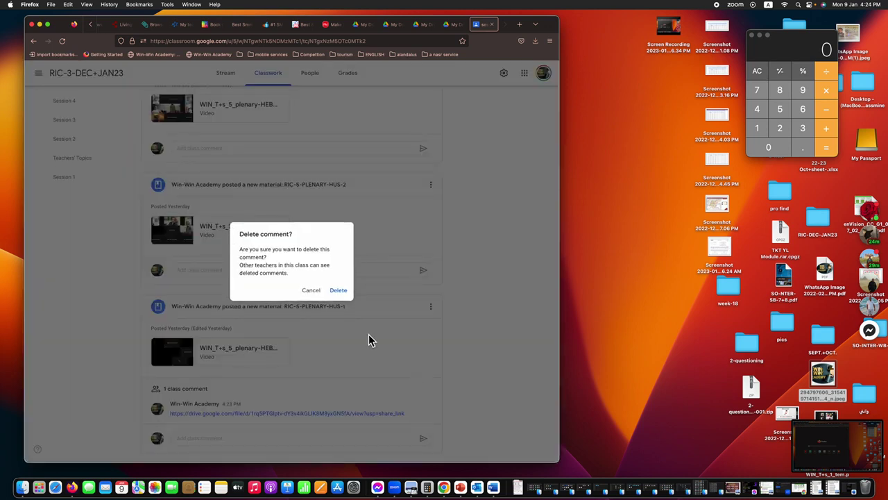
{"action": "left_click", "coordinate": [340, 291]}
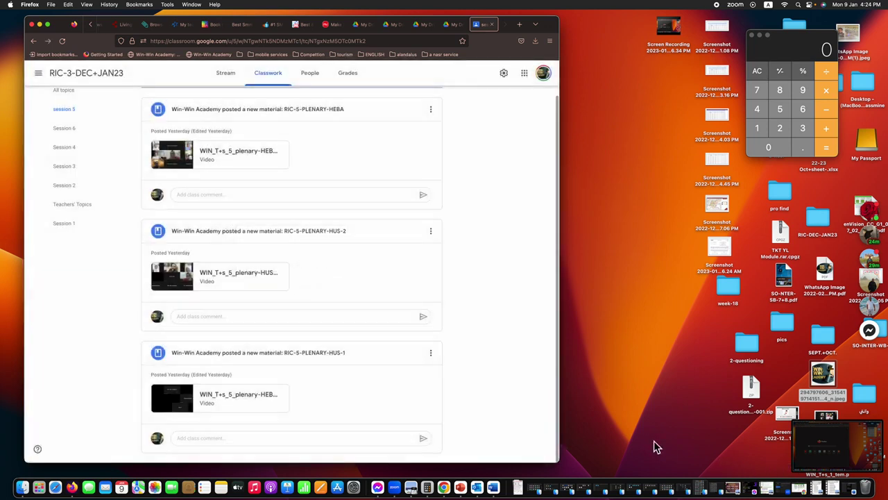
{"action": "key", "text": "super+shift+5"}
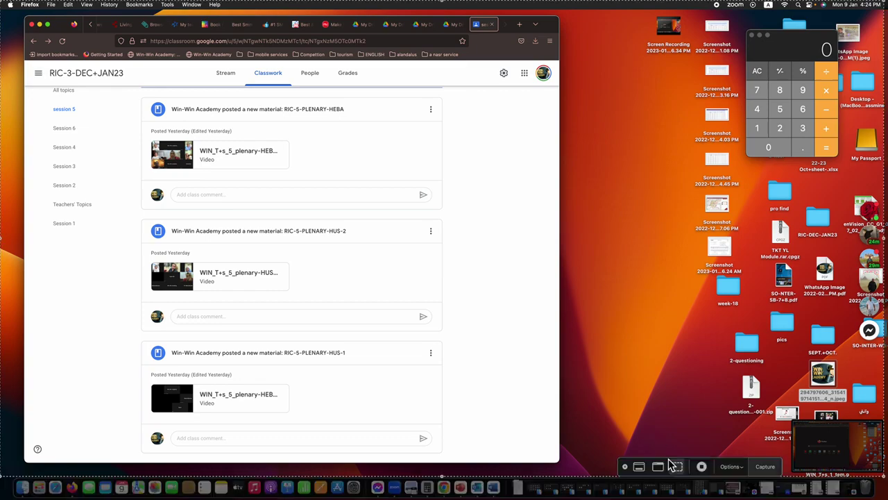